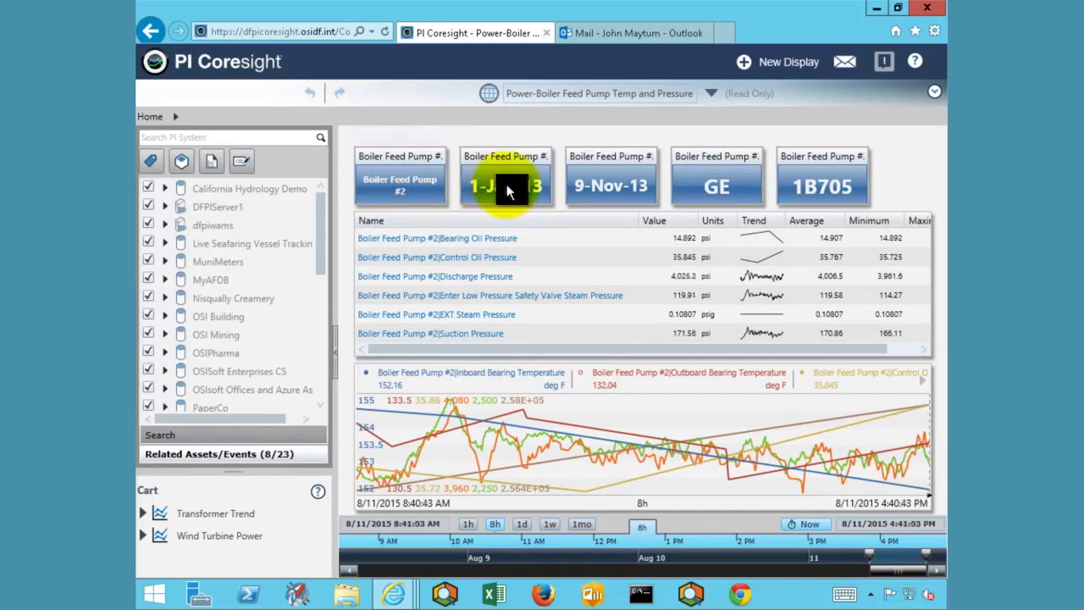
Step: Switch to the Internet Explorer window showing the Boiler Feed Pump5 notification email
{"action": "mouse_move", "coordinate": [506, 190]}
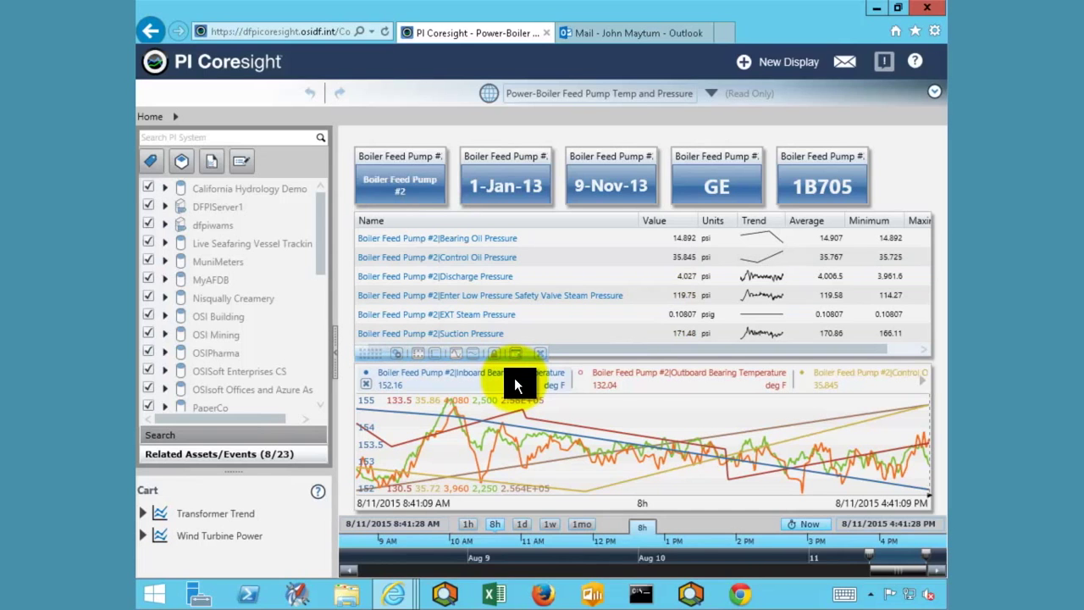
{"action": "key", "text": "alt+Tab"}
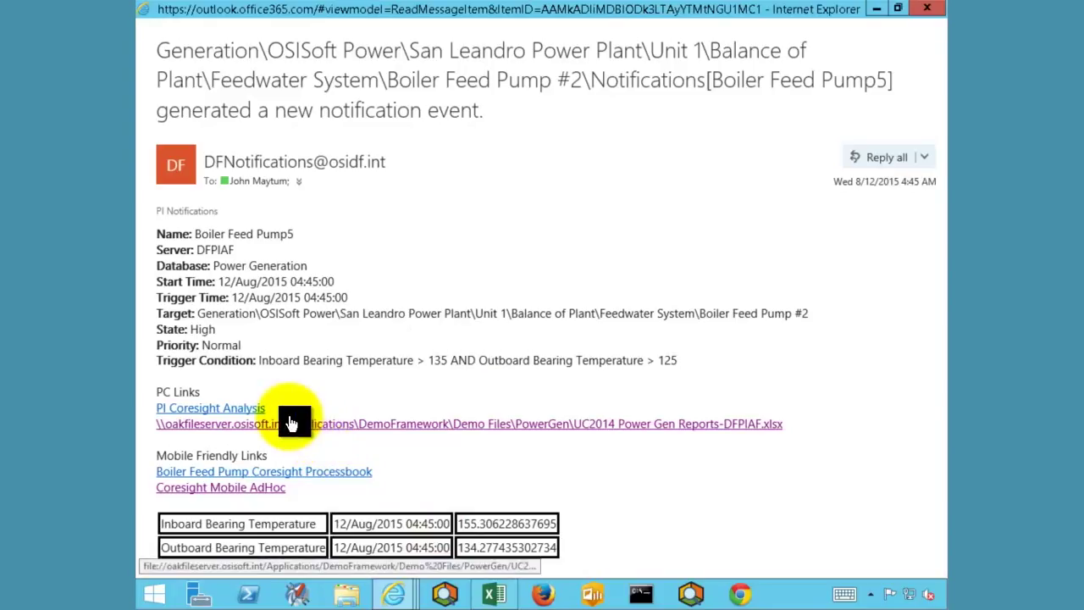
Step: Follow the email's PI Coresight Analysis link to the Boiler Feed Pump assets display
{"action": "left_click", "coordinate": [223, 409]}
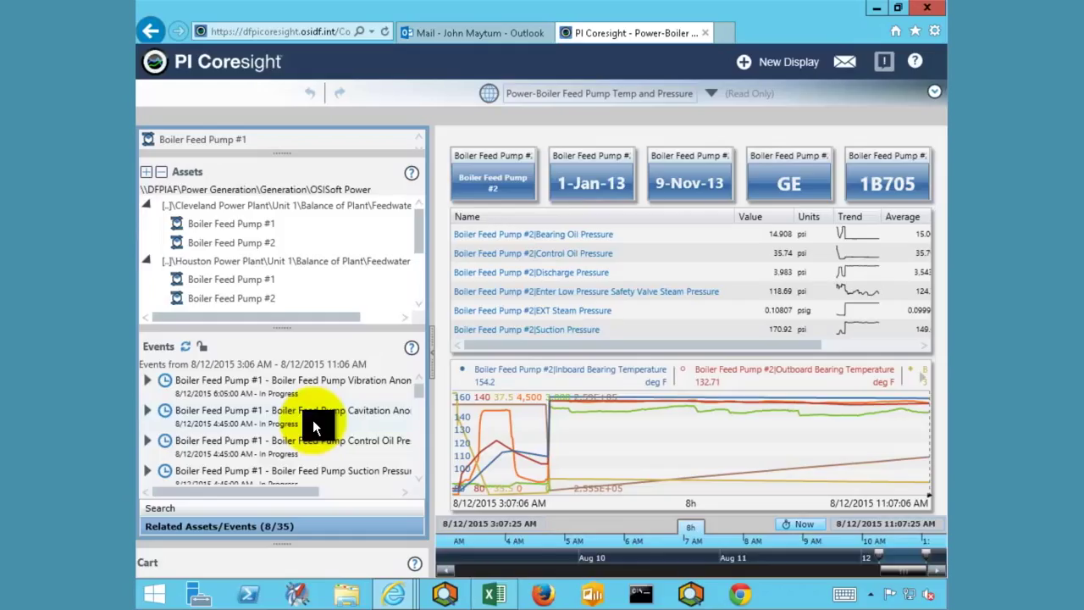
Step: Trend the Boiler Feed Pump #1 Control Oil Pressure event period starting 8/12/2015 4:45 AM
{"action": "left_click", "coordinate": [182, 441]}
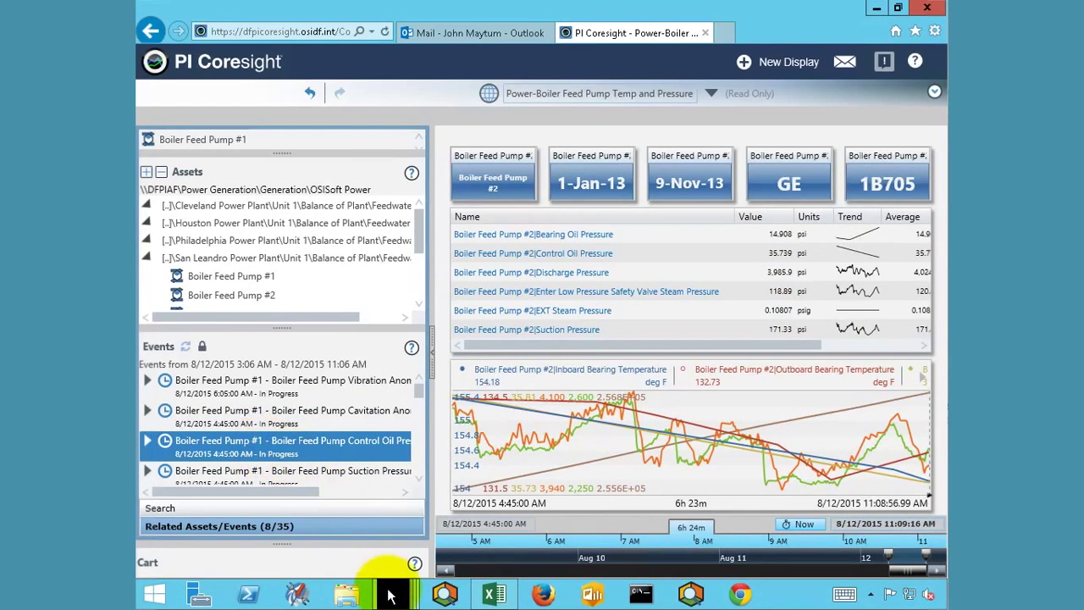
{"action": "mouse_move", "coordinate": [385, 589]}
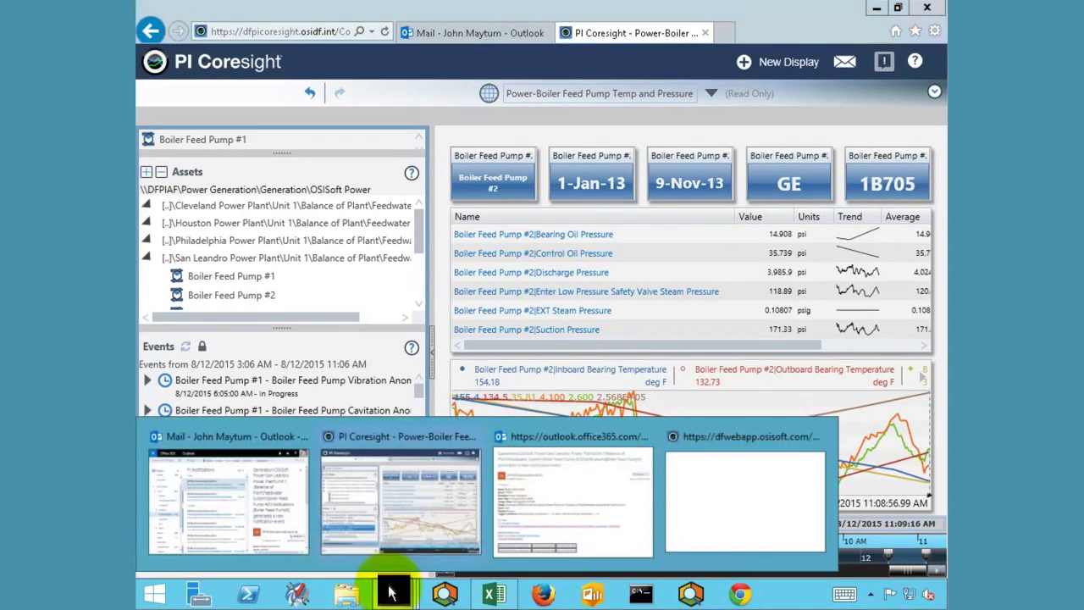
Step: Return to the notification email and open the UC2014 Power Gen Reports-DFPIAF-Fixed.xlsx workbook
{"action": "left_click", "coordinate": [576, 508]}
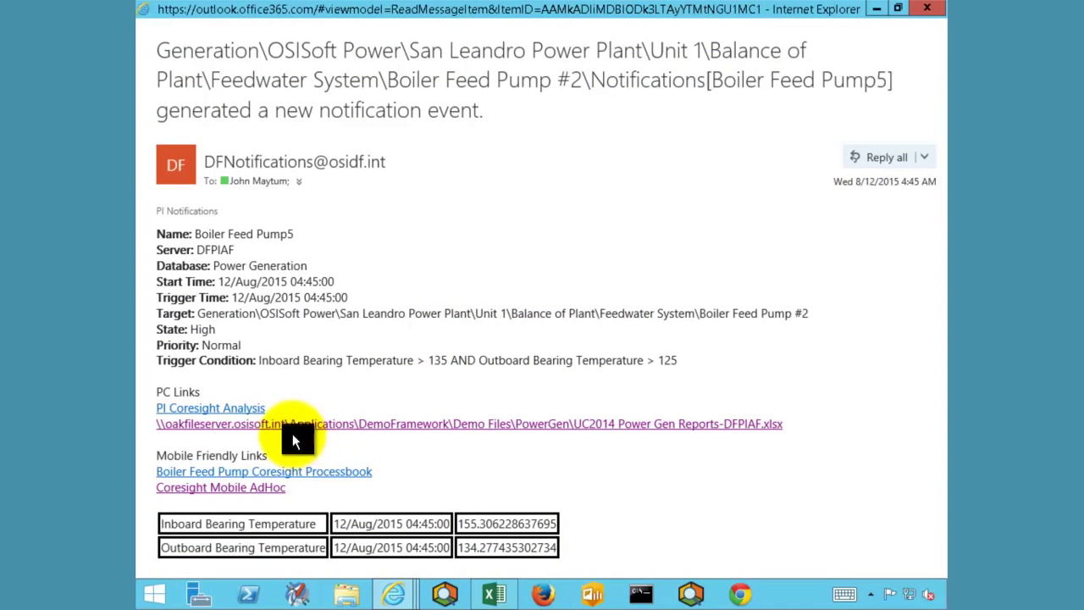
{"action": "left_click", "coordinate": [290, 430]}
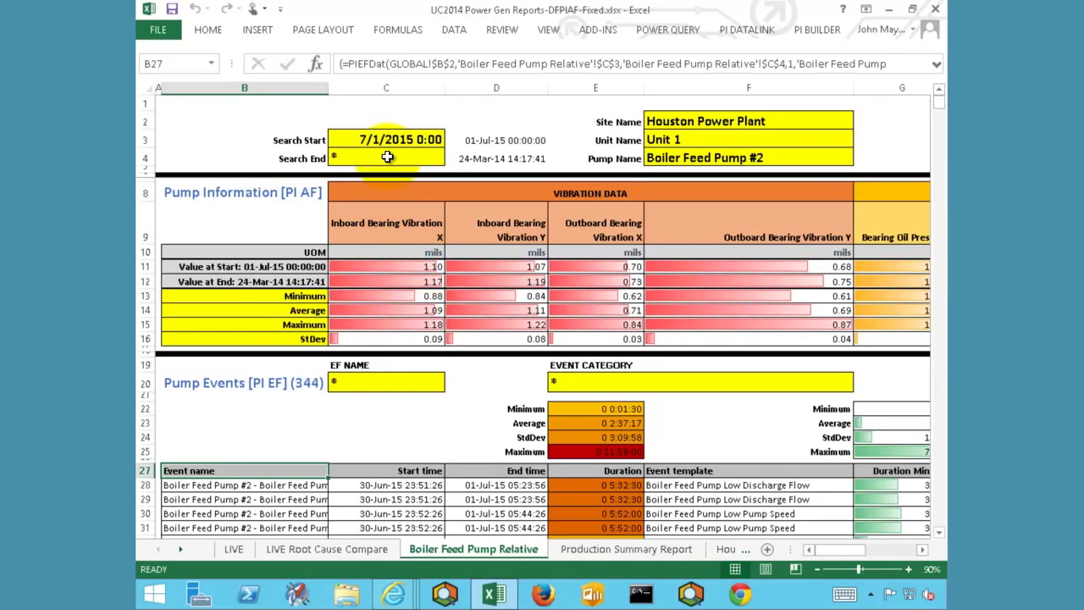
Step: Show the events table's Explore Events settings from cell B28, including 'active in range' and 12h duration
{"action": "left_click", "coordinate": [737, 34]}
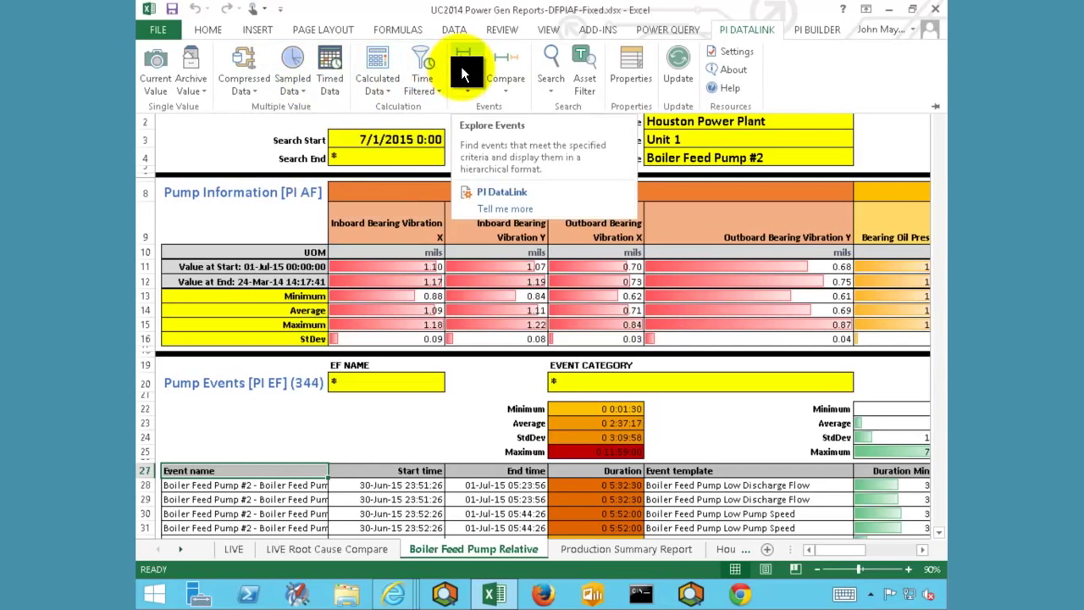
{"action": "key", "text": "Escape"}
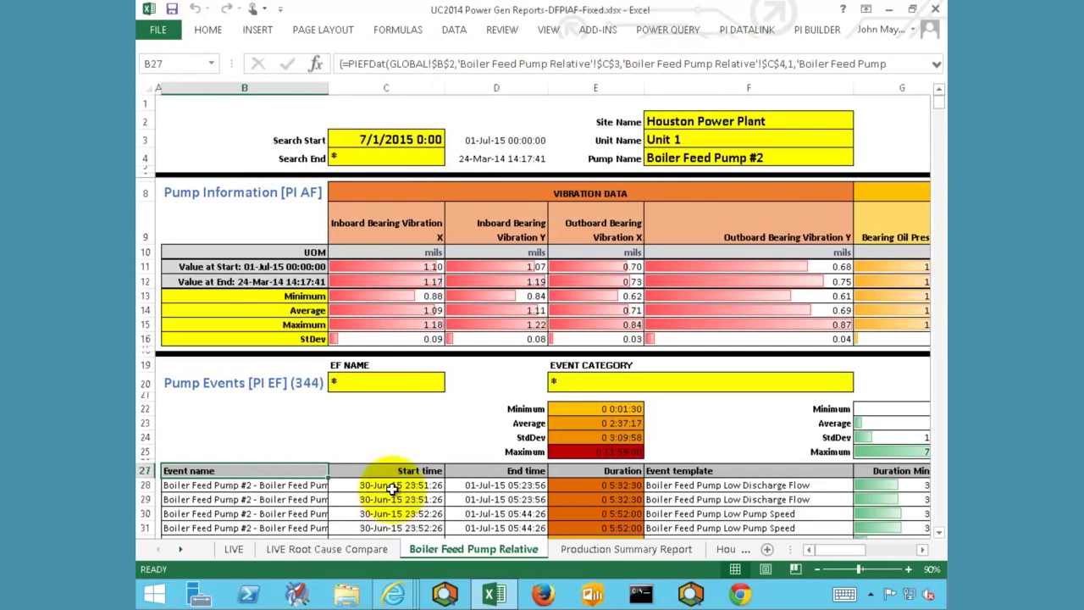
{"action": "left_click", "coordinate": [393, 485]}
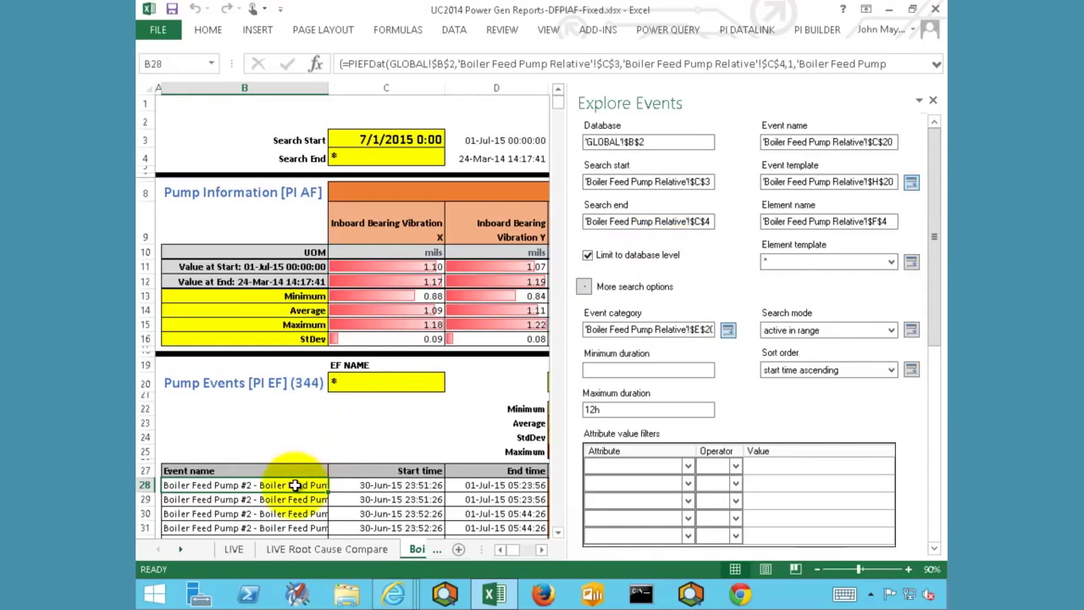
Step: Close the Explore Events pane and scroll down to the duration minutes and event charts
{"action": "left_click", "coordinate": [933, 100]}
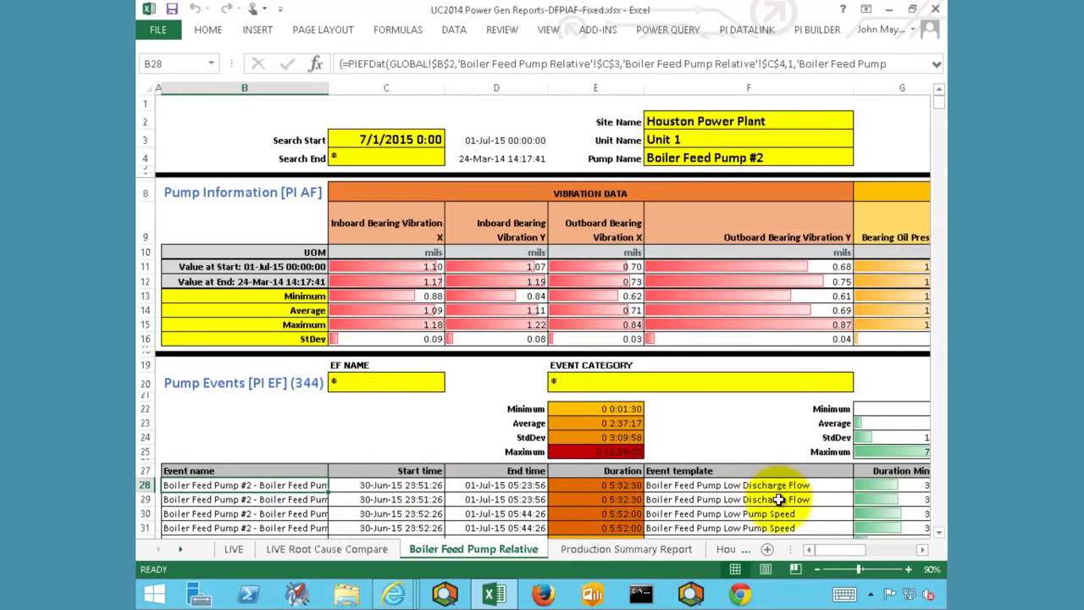
{"action": "scroll", "coordinate": [932, 512], "scroll_direction": "down", "scroll_amount": 8}
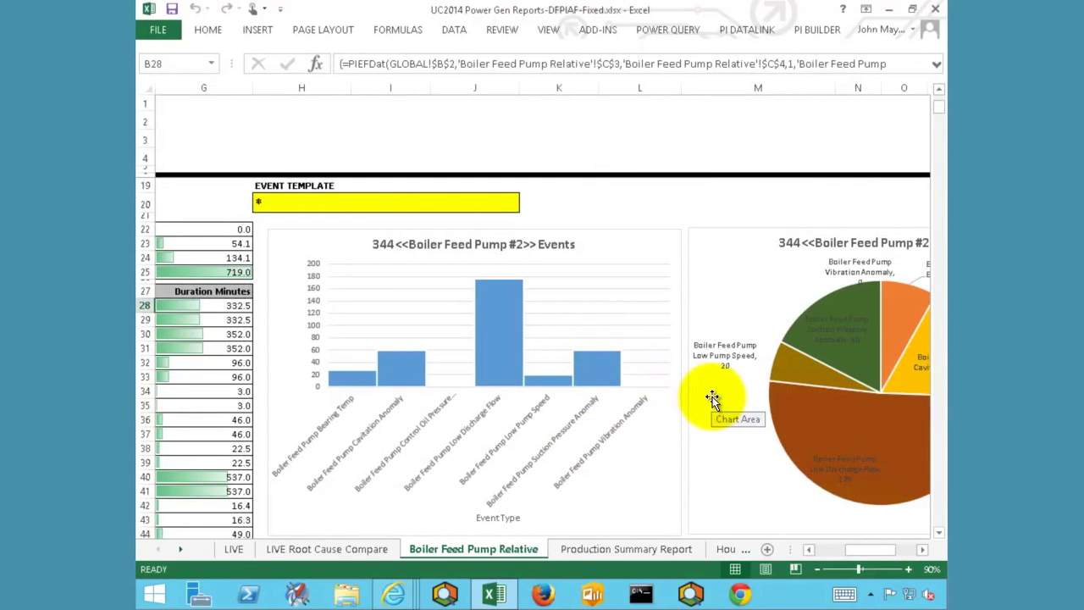
Step: Read the event-type chart counts, with Low Discharge Flow largest at 176 of 344 events
{"action": "left_click", "coordinate": [923, 549]}
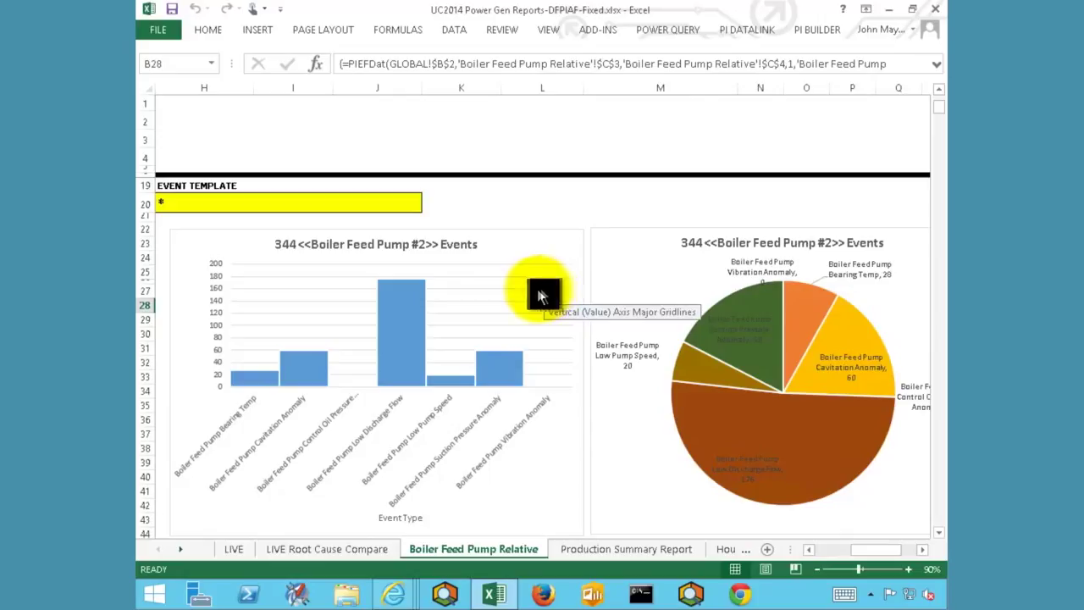
{"action": "mouse_move", "coordinate": [414, 339]}
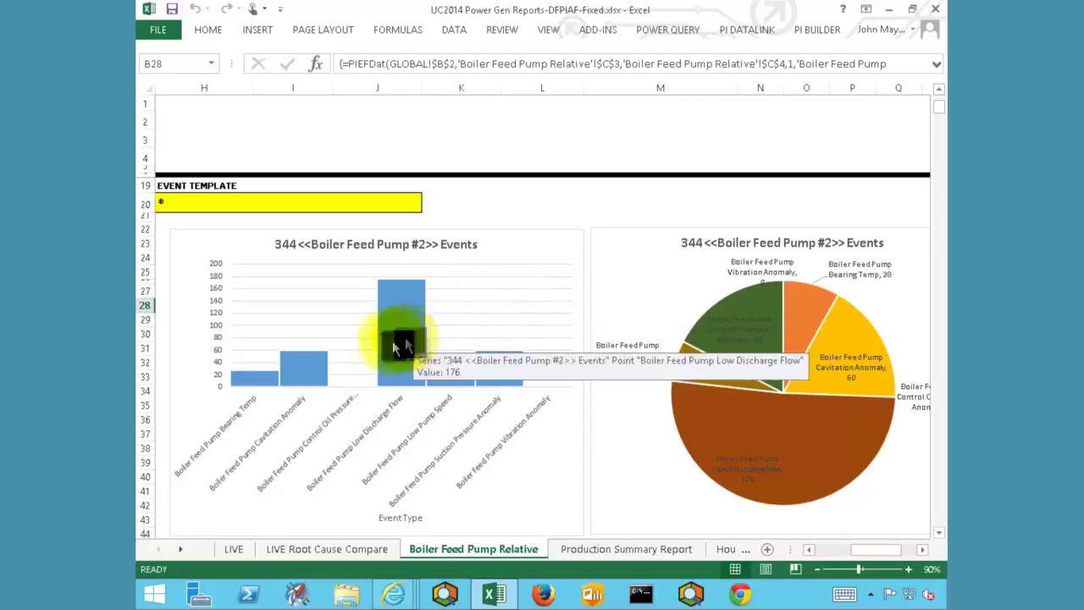
{"action": "mouse_move", "coordinate": [315, 366]}
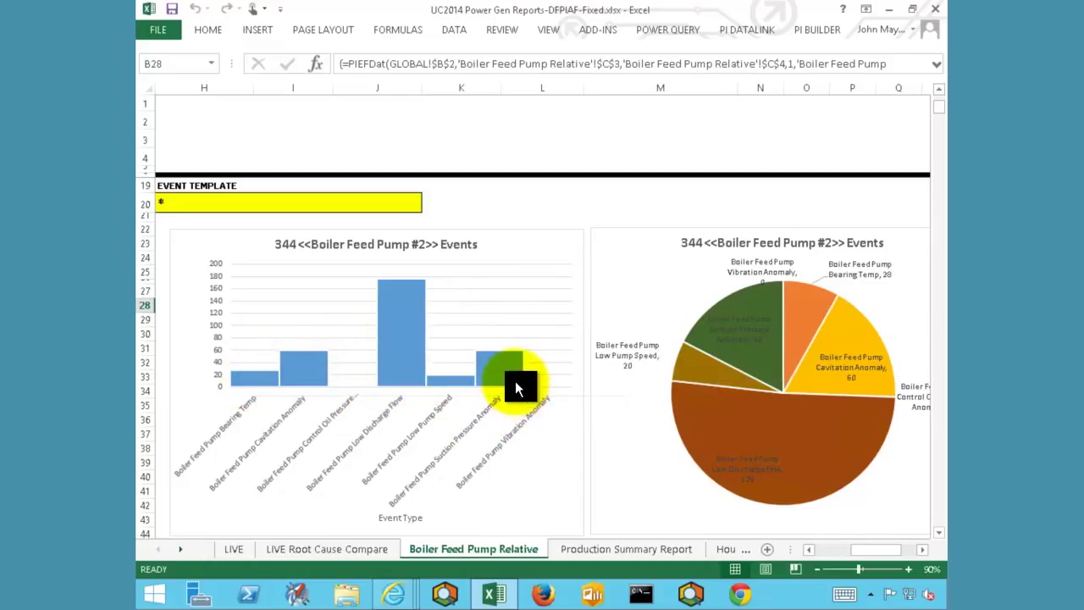
{"action": "mouse_move", "coordinate": [517, 389]}
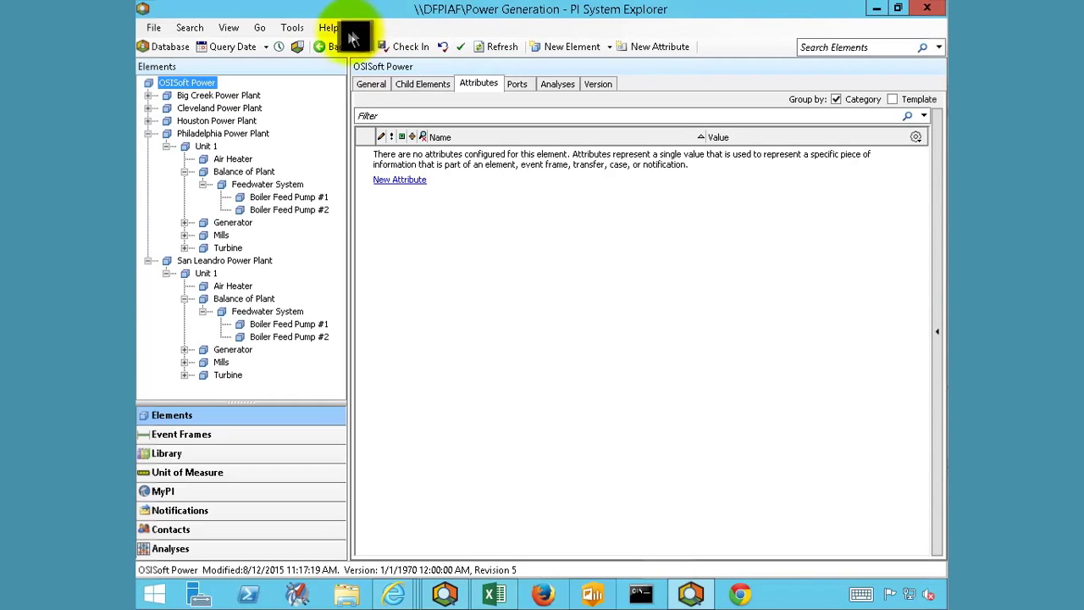
Step: Browse Boiler Feed Pump #1's attributes: nameplate data, bearing temperatures, flows and limits
{"action": "left_click", "coordinate": [280, 200]}
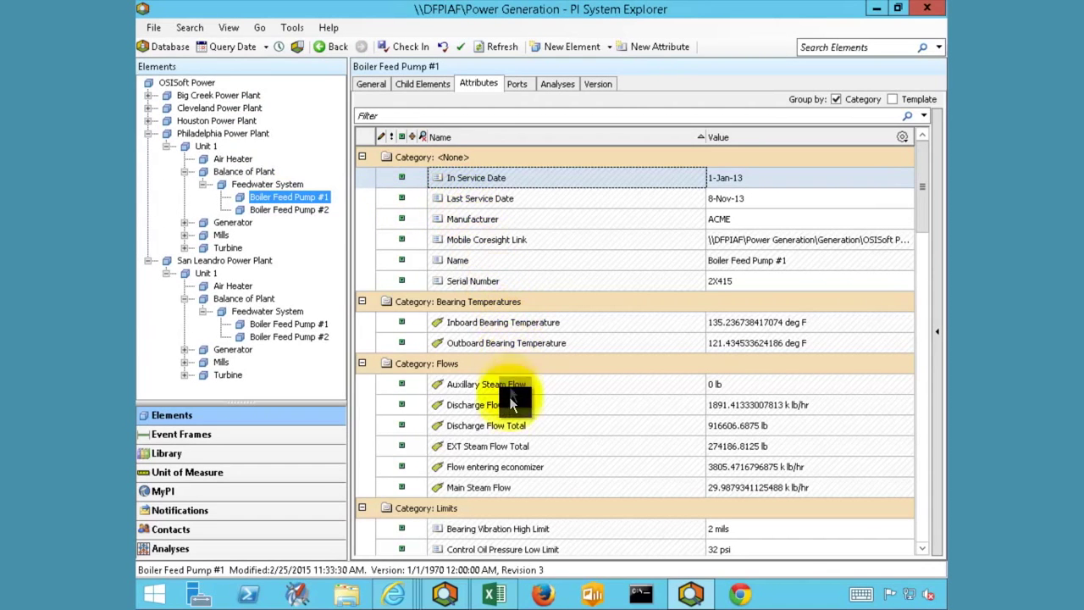
{"action": "left_click", "coordinate": [925, 534]}
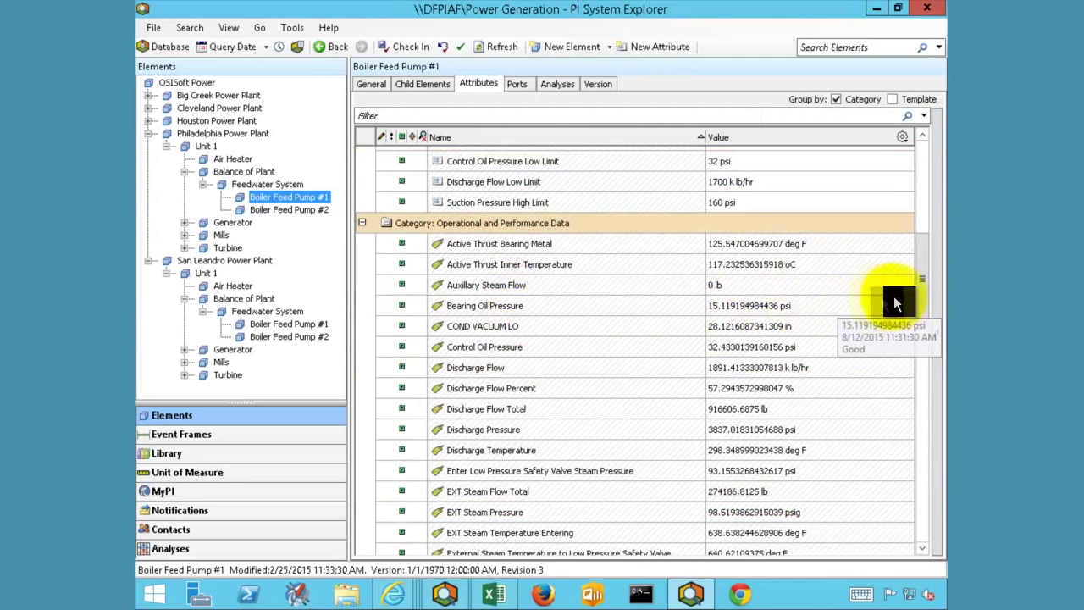
{"action": "left_click", "coordinate": [922, 293]}
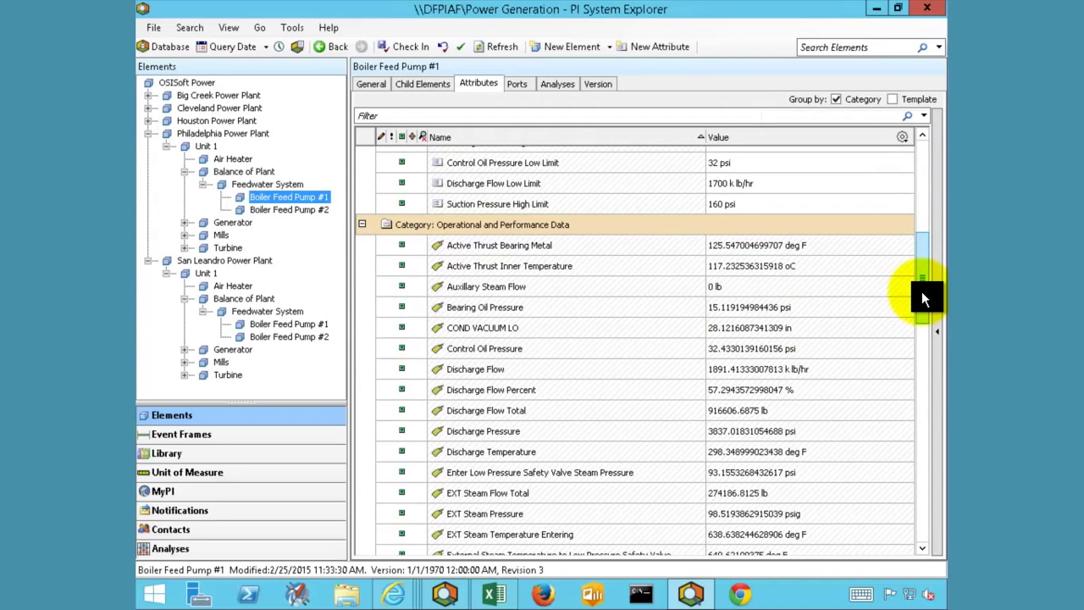
{"action": "left_click_drag", "start_coordinate": [921, 292], "coordinate": [898, 208]}
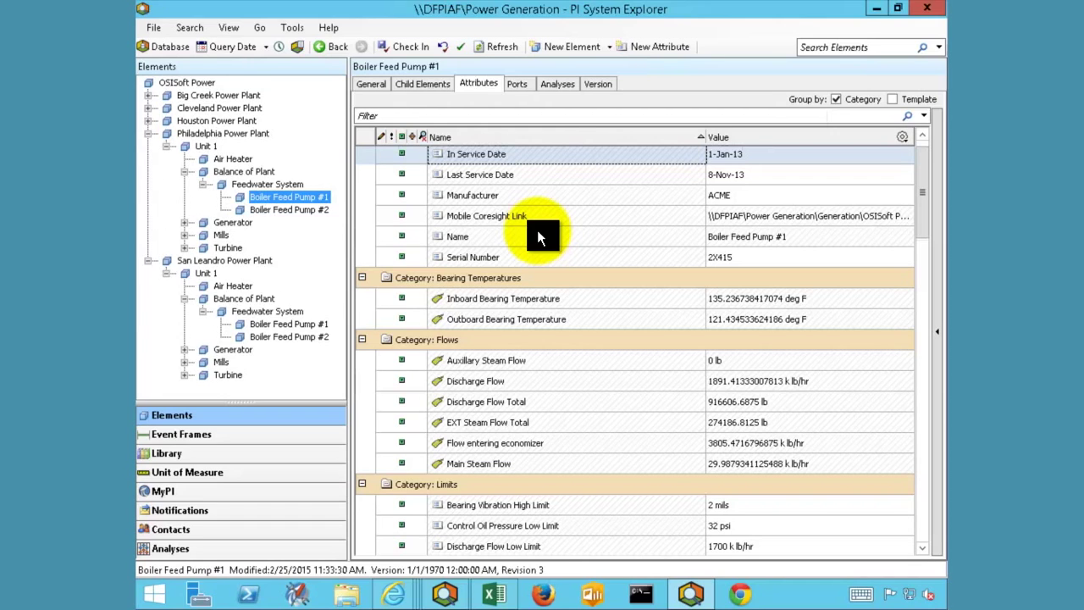
Step: View the pump's High Bearing Temperature analysis with its full StartTrigger expression
{"action": "left_click", "coordinate": [549, 84]}
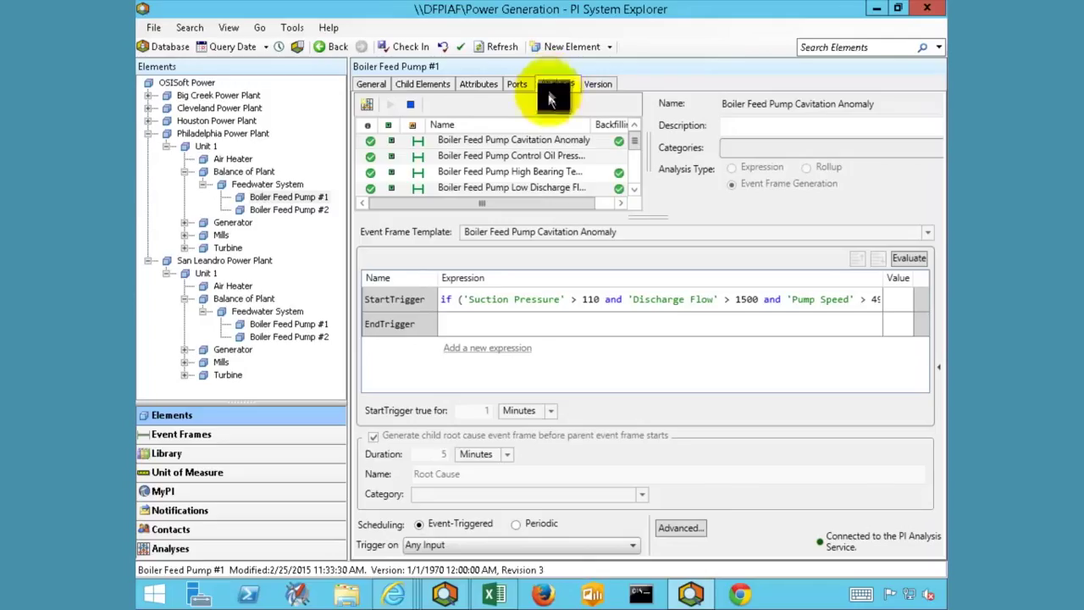
{"action": "left_click", "coordinate": [552, 170]}
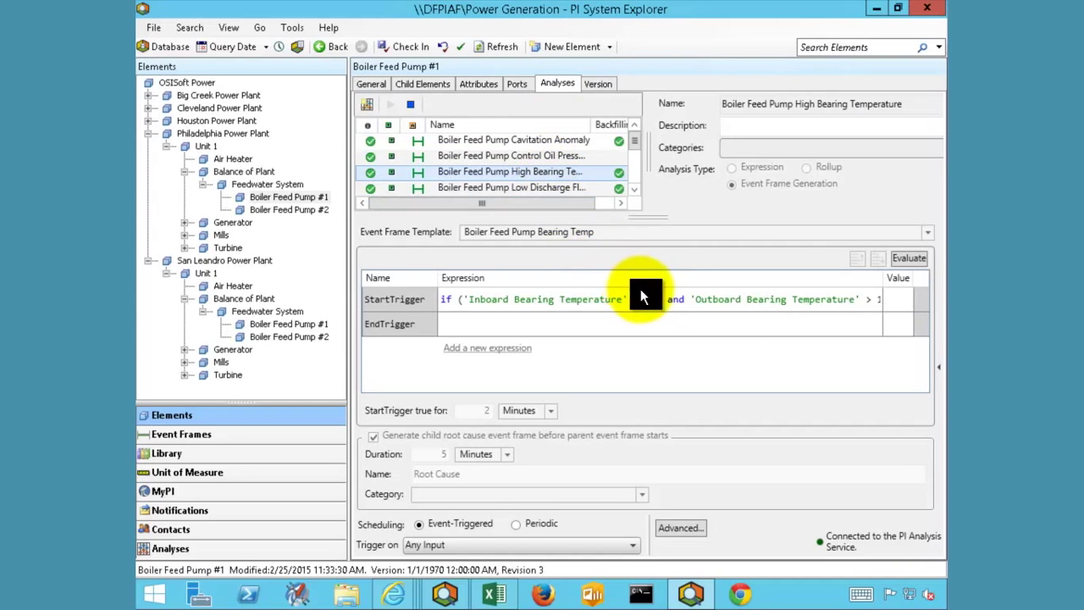
{"action": "left_click", "coordinate": [740, 301]}
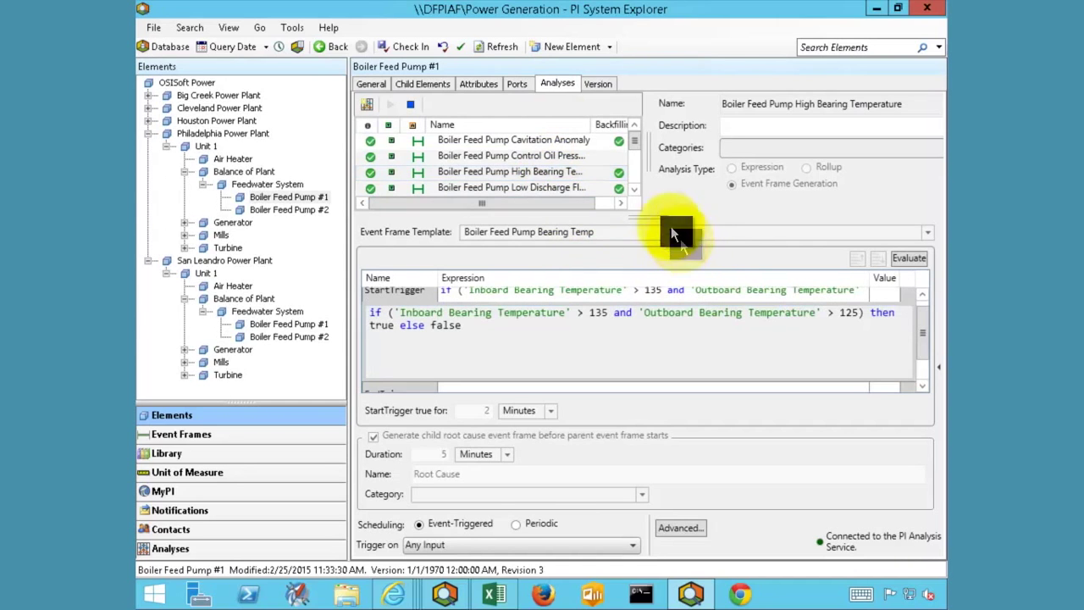
Step: Select the Vibration Anomaly analysis to see its bearing vibration versus Limit fault expressions
{"action": "left_click", "coordinate": [634, 189]}
{"action": "left_click", "coordinate": [634, 189]}
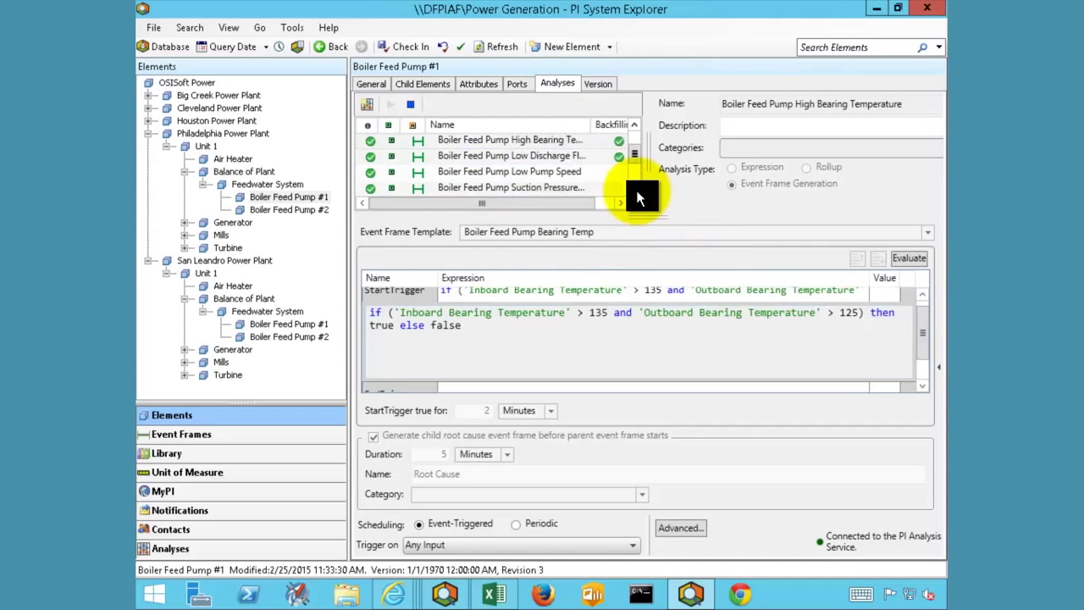
{"action": "left_click", "coordinate": [635, 190]}
{"action": "left_click", "coordinate": [581, 188]}
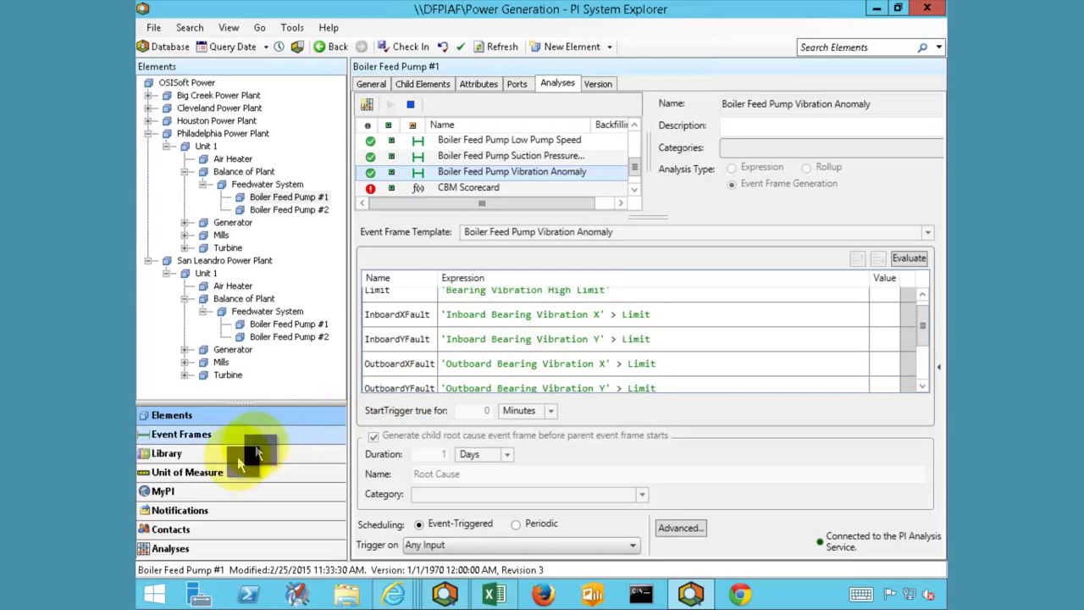
Step: Review the Boiler Feed Pump1 notification's AndConditions trigger, then its email subject and body design
{"action": "left_click", "coordinate": [203, 509]}
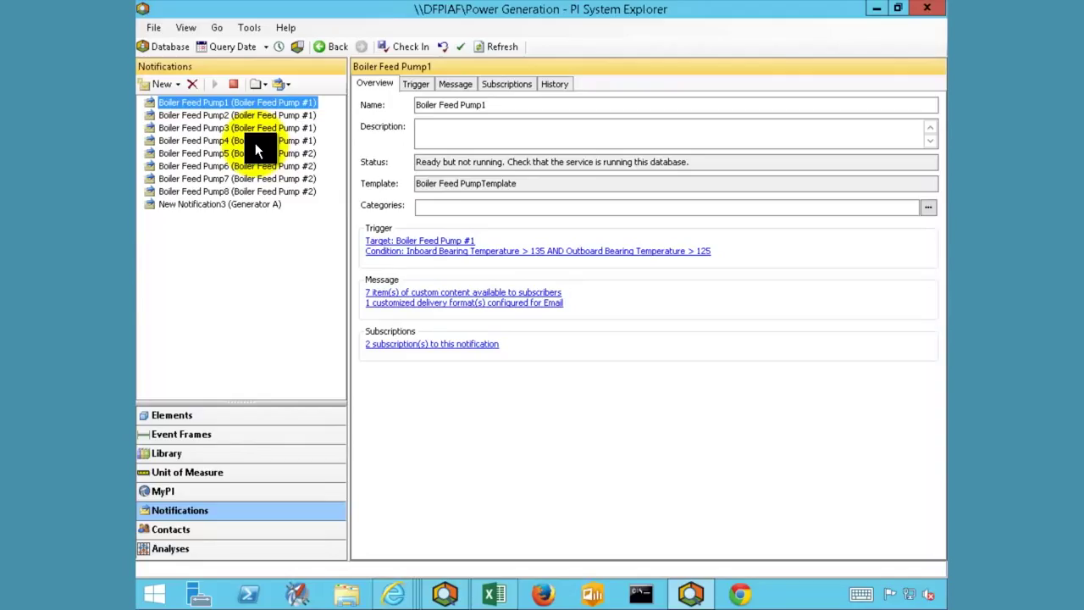
{"action": "left_click", "coordinate": [416, 84]}
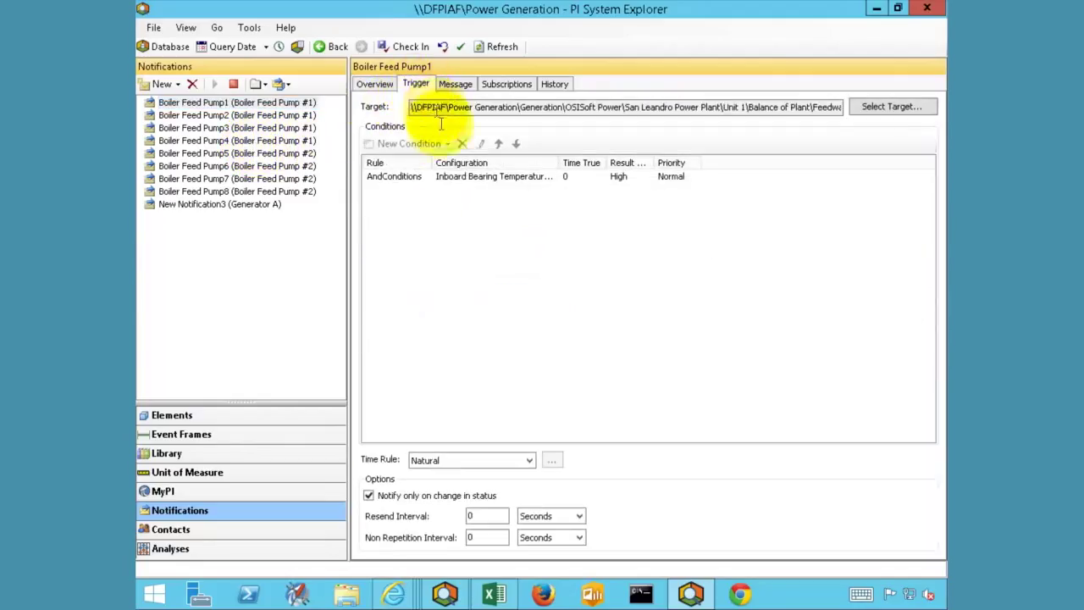
{"action": "left_click", "coordinate": [452, 174]}
{"action": "double_click", "coordinate": [560, 162]}
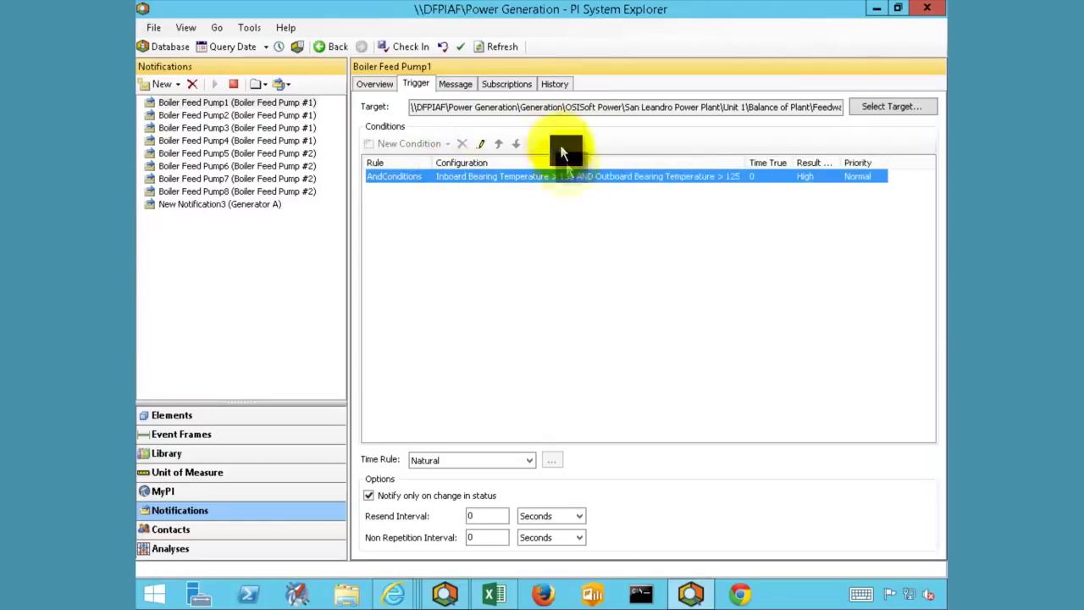
{"action": "left_click", "coordinate": [463, 84]}
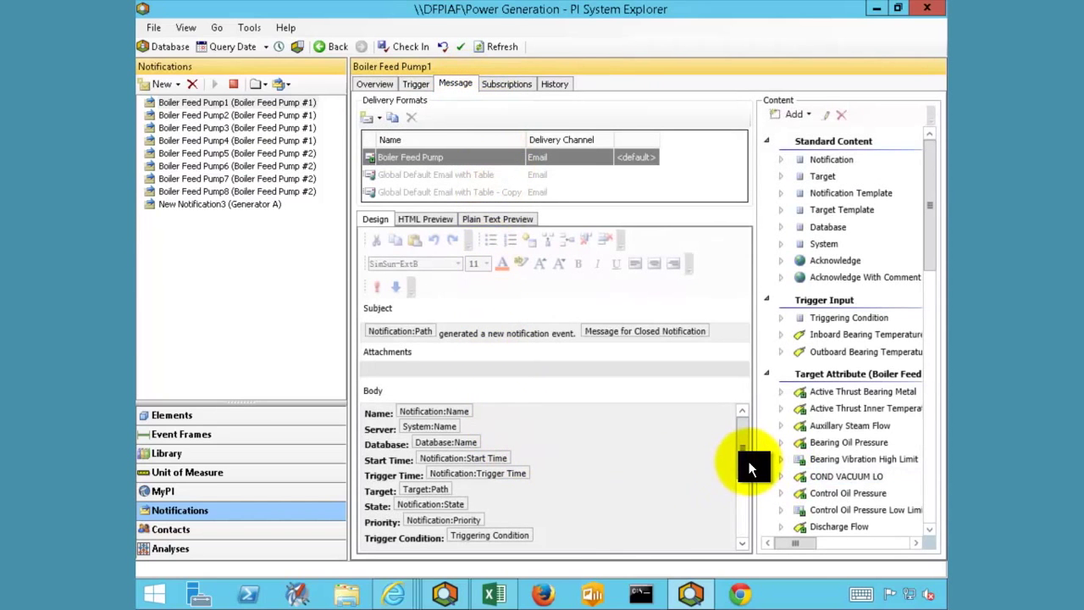
Step: Open the Power Generation library of templates, enumeration sets, tables and categories
{"action": "left_click_drag", "start_coordinate": [743, 466], "coordinate": [743, 523]}
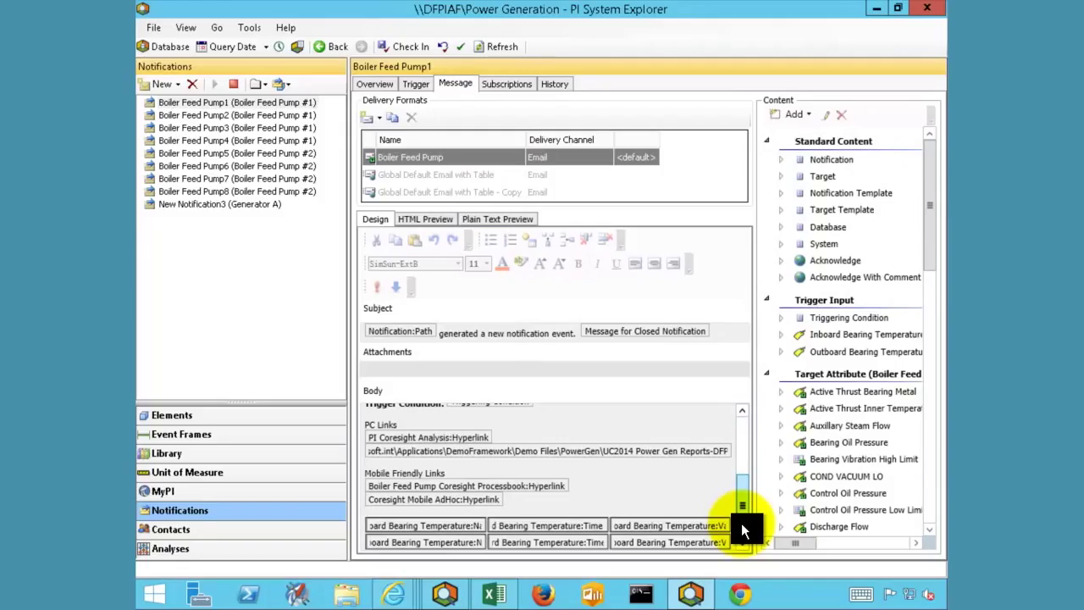
{"action": "left_click", "coordinate": [203, 455]}
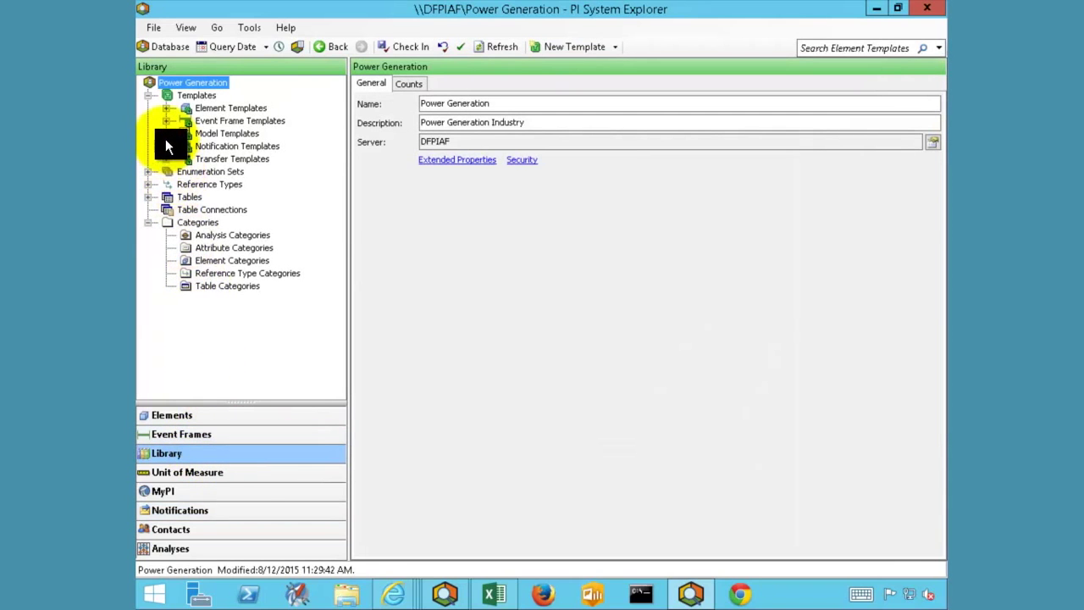
Step: Open the Boiler Feed Pump Turbine element template, review its 42 attribute templates, then view its analysis templates
{"action": "left_click", "coordinate": [167, 109]}
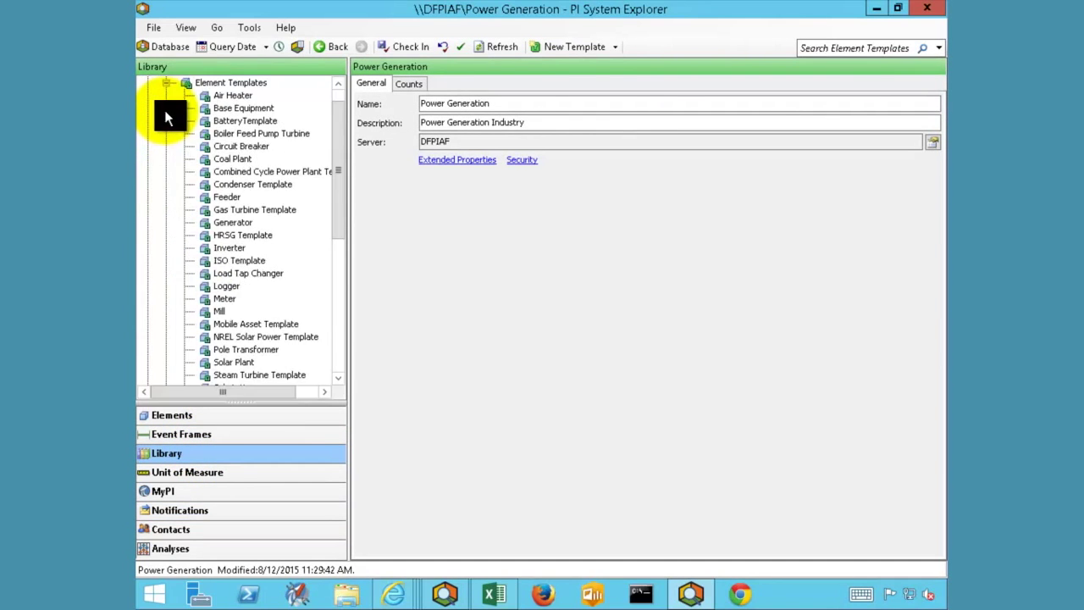
{"action": "left_click", "coordinate": [261, 134]}
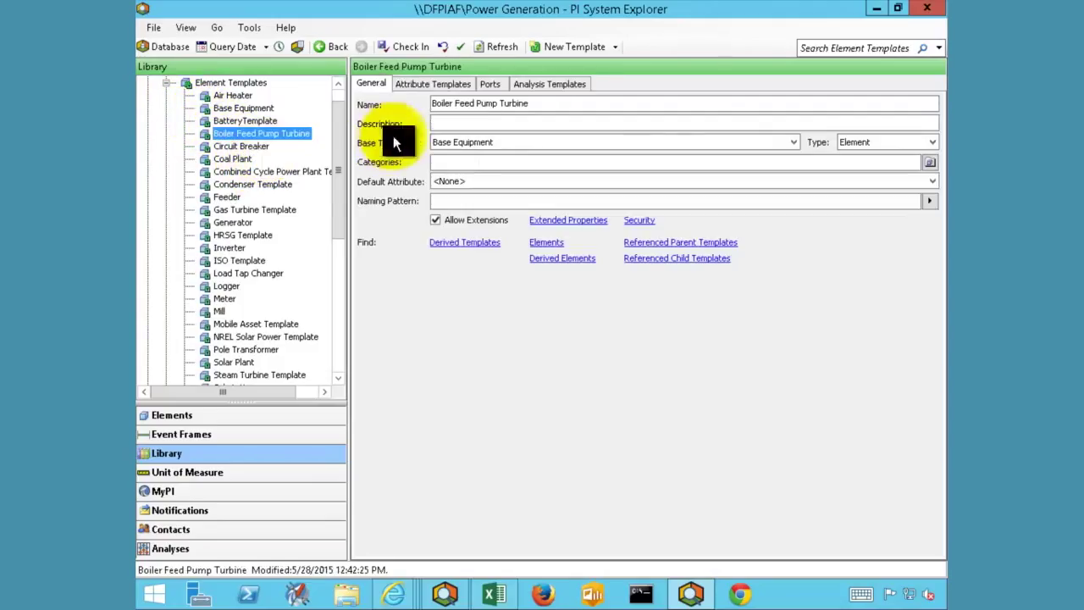
{"action": "left_click", "coordinate": [430, 87]}
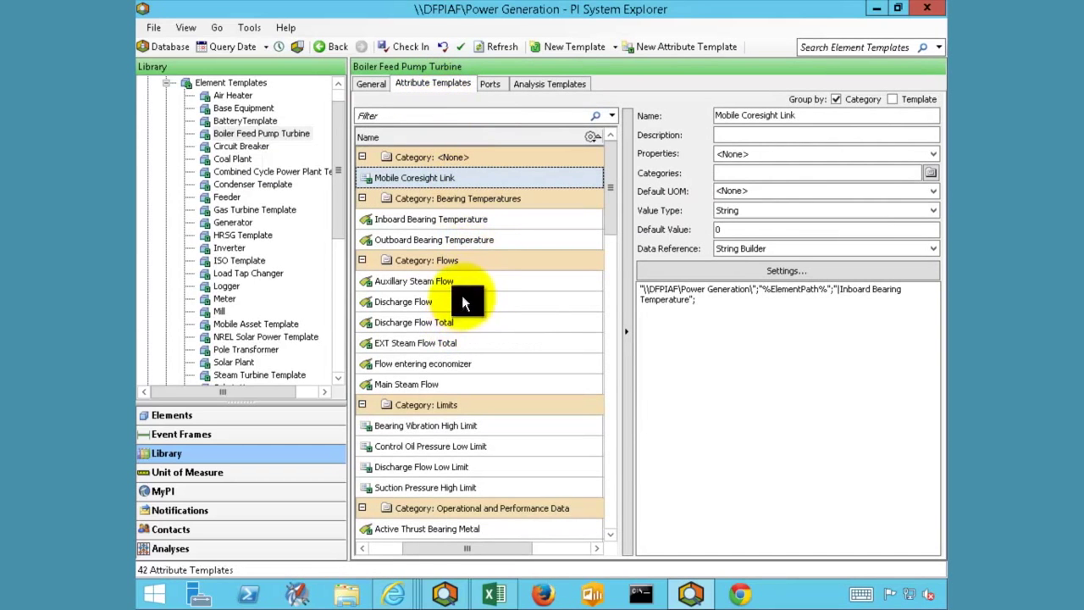
{"action": "left_click", "coordinate": [540, 86]}
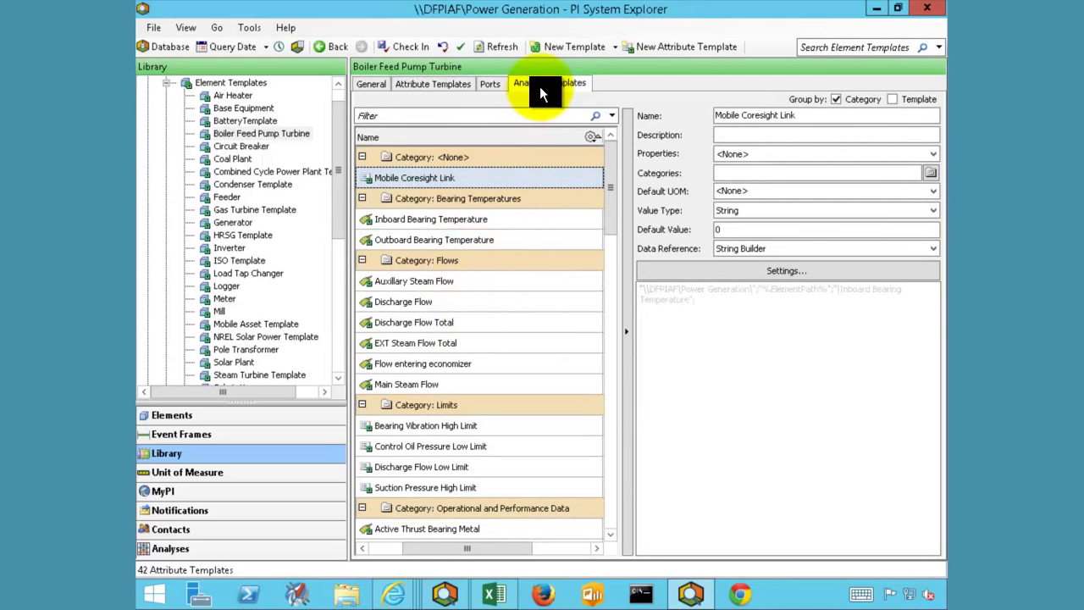